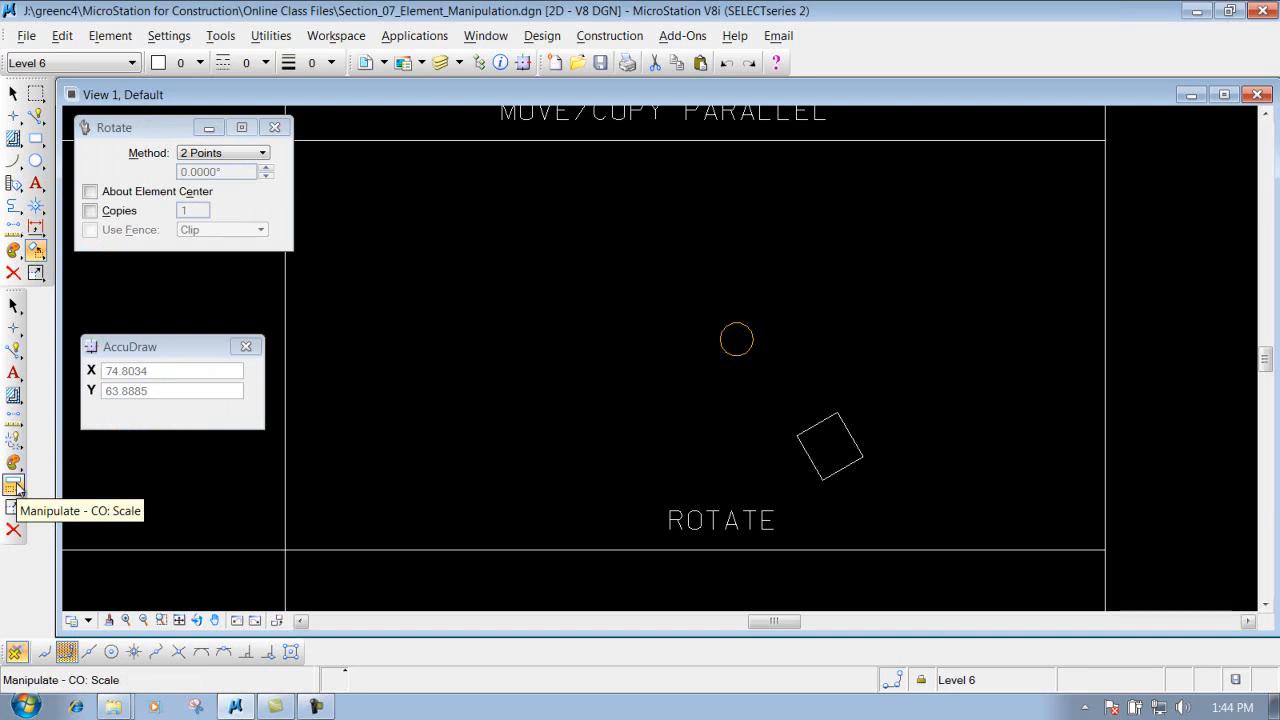
Step: Start the Rotate tool with the Active Angle method, an angle of 45° and Copies enabled at 1
click(14, 485)
drag(17, 485, 92, 563)
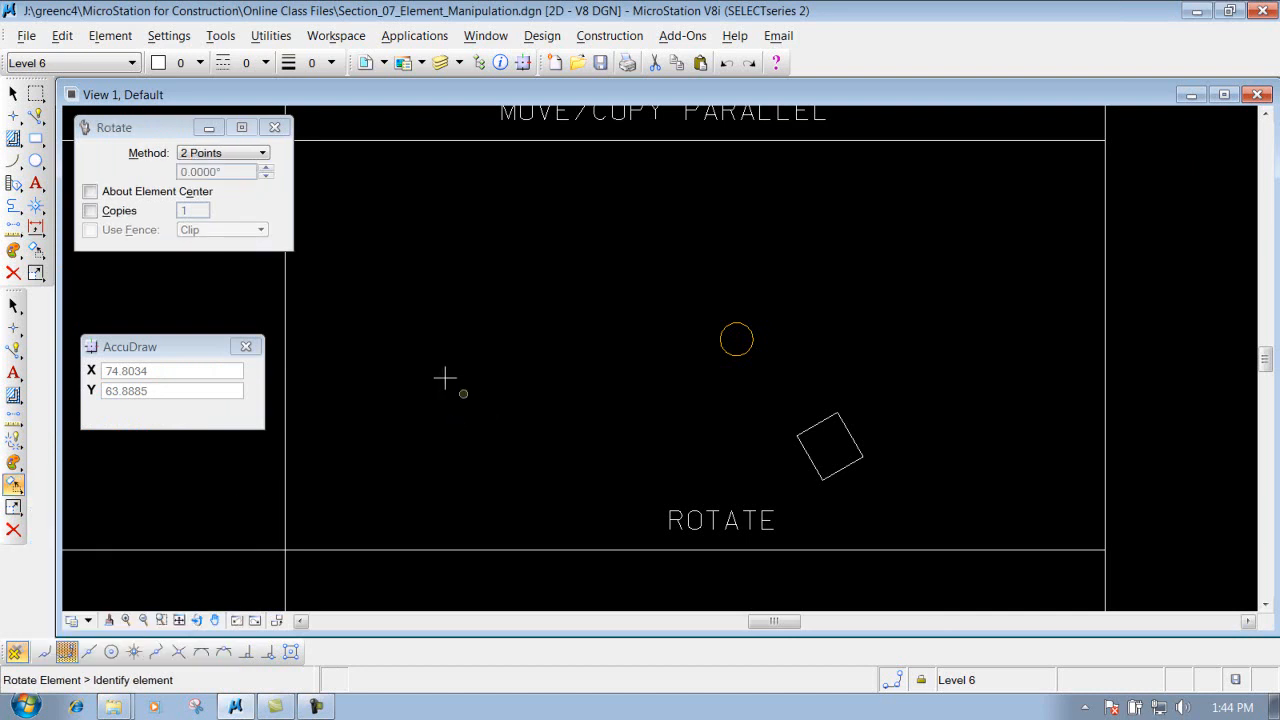
click(213, 160)
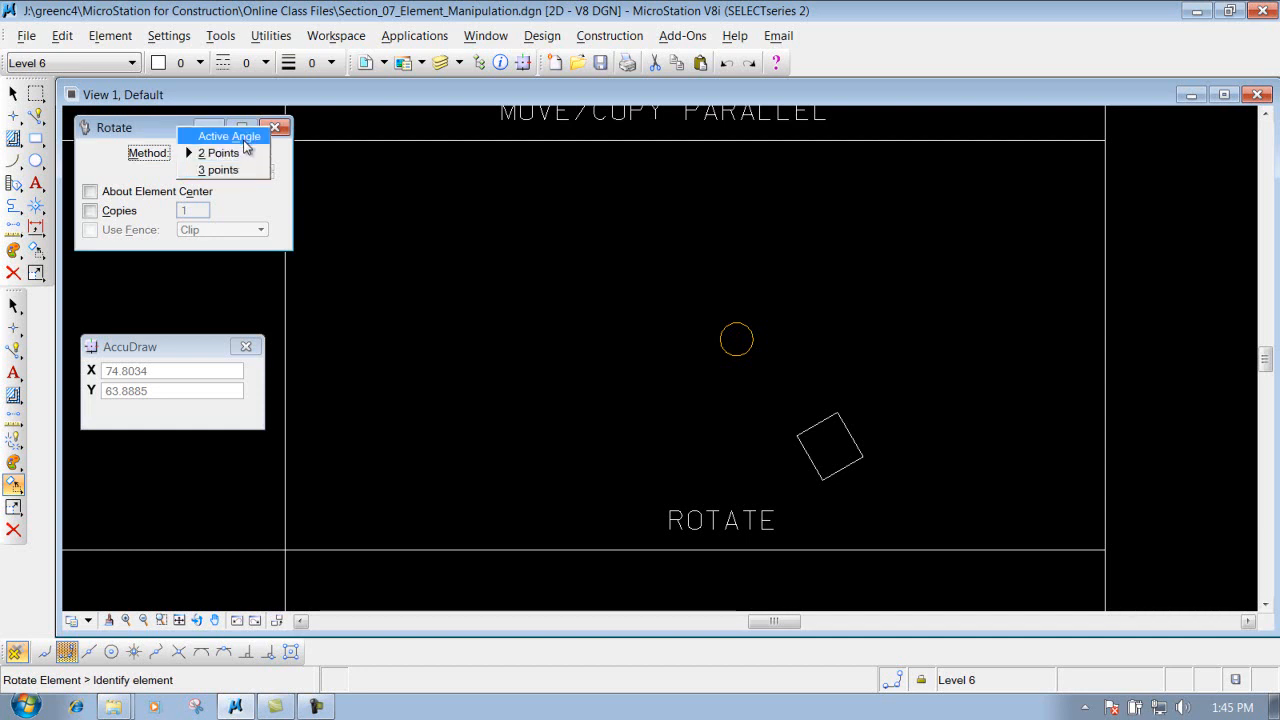
click(246, 137)
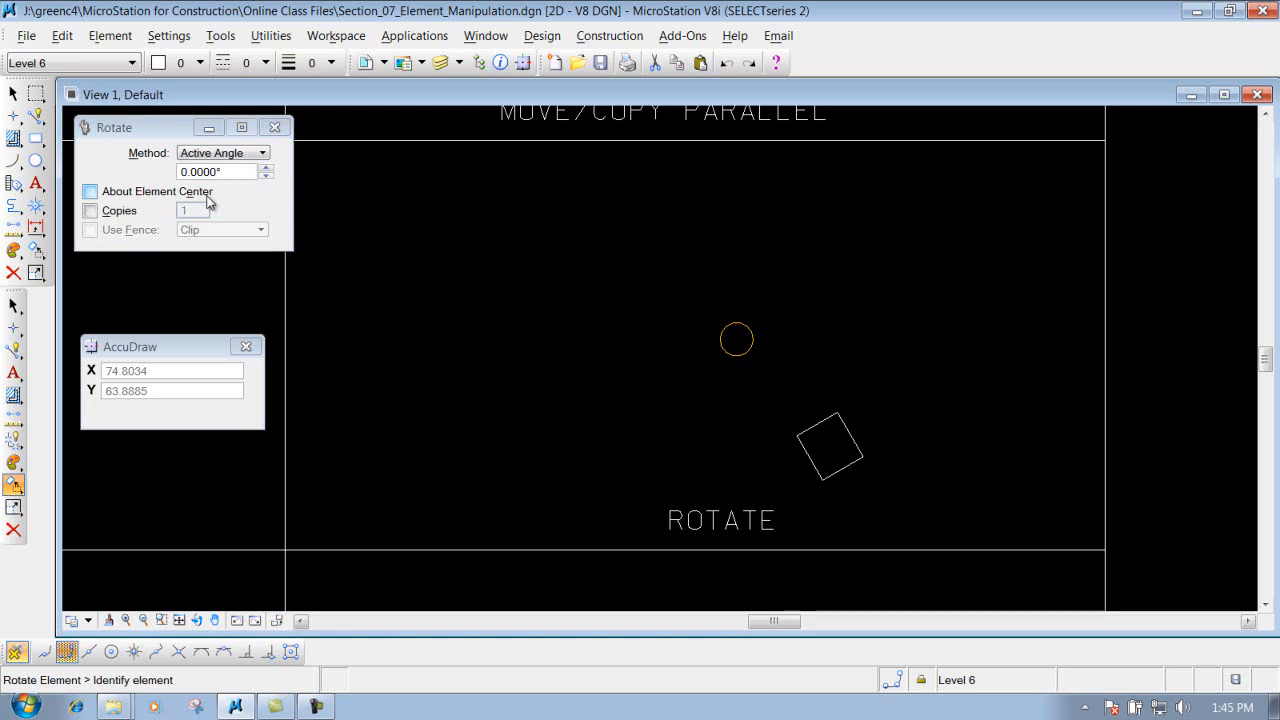
click(106, 214)
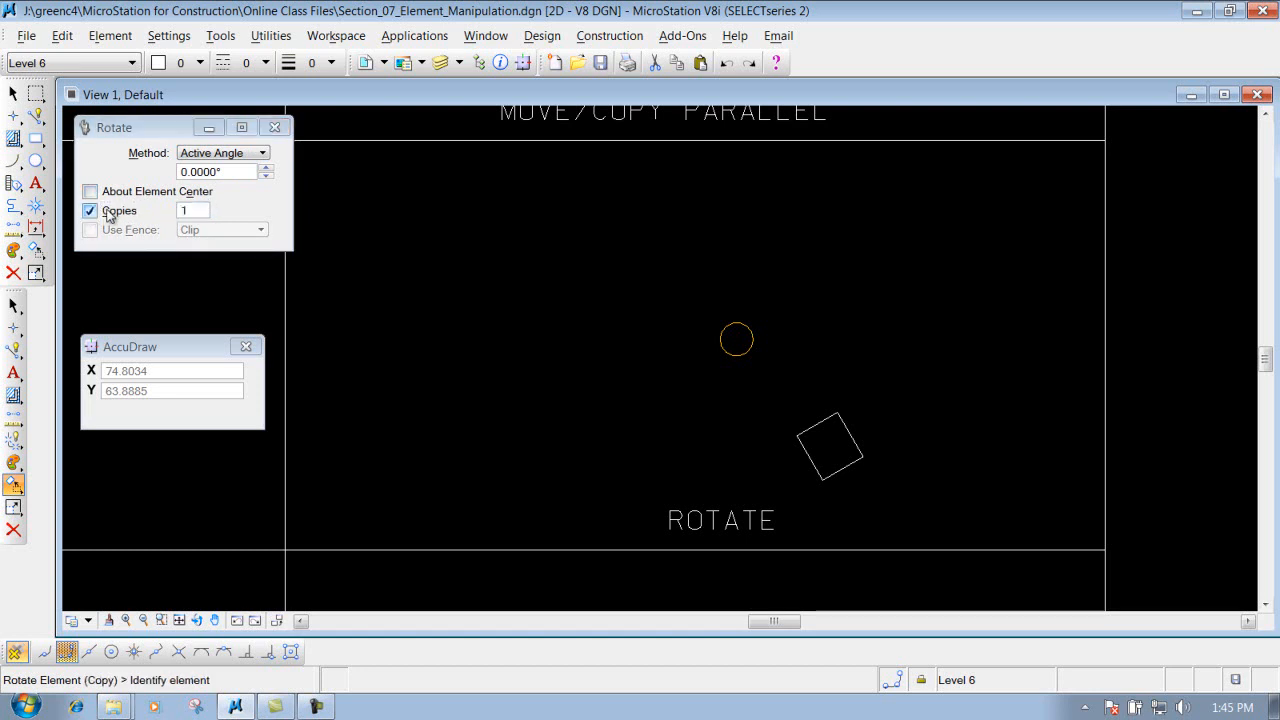
click(183, 173)
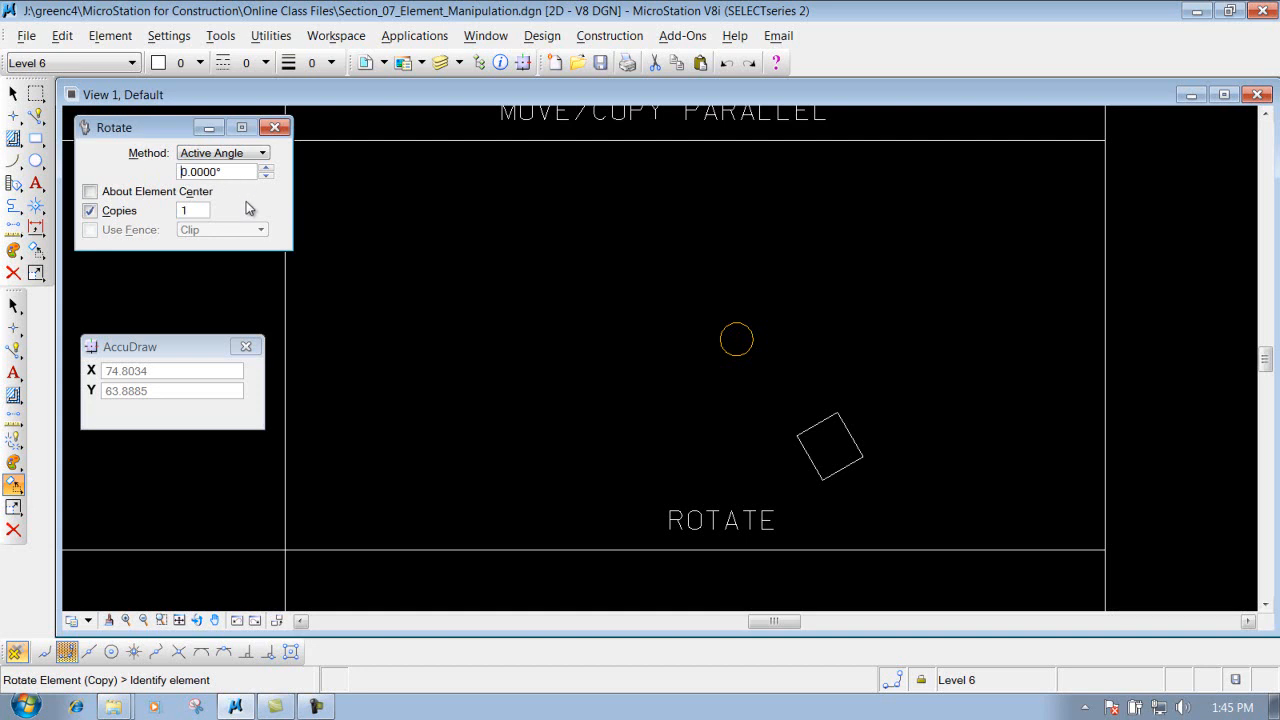
text(9)
key(Tab)
double_click(212, 173)
text(45)
key(Tab)
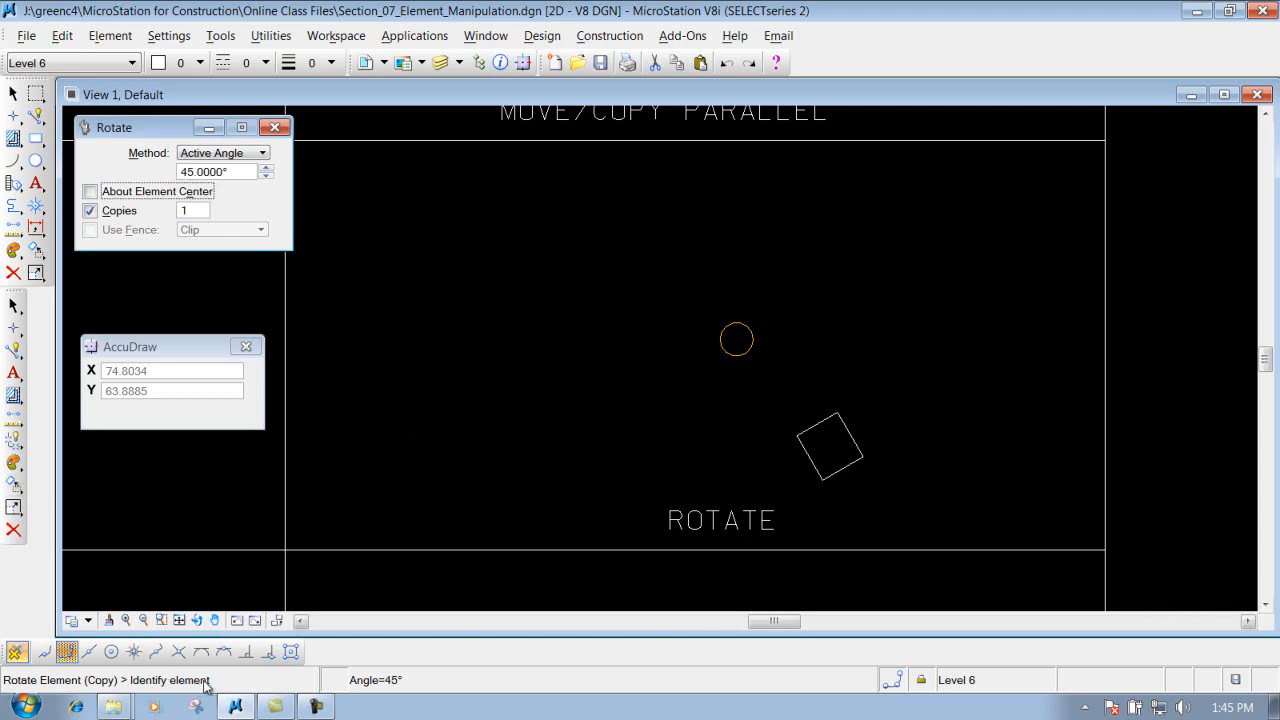
Step: Place three successive copies of the tilted square rotated by the active angle about the circle's center, and undo them
click(846, 426)
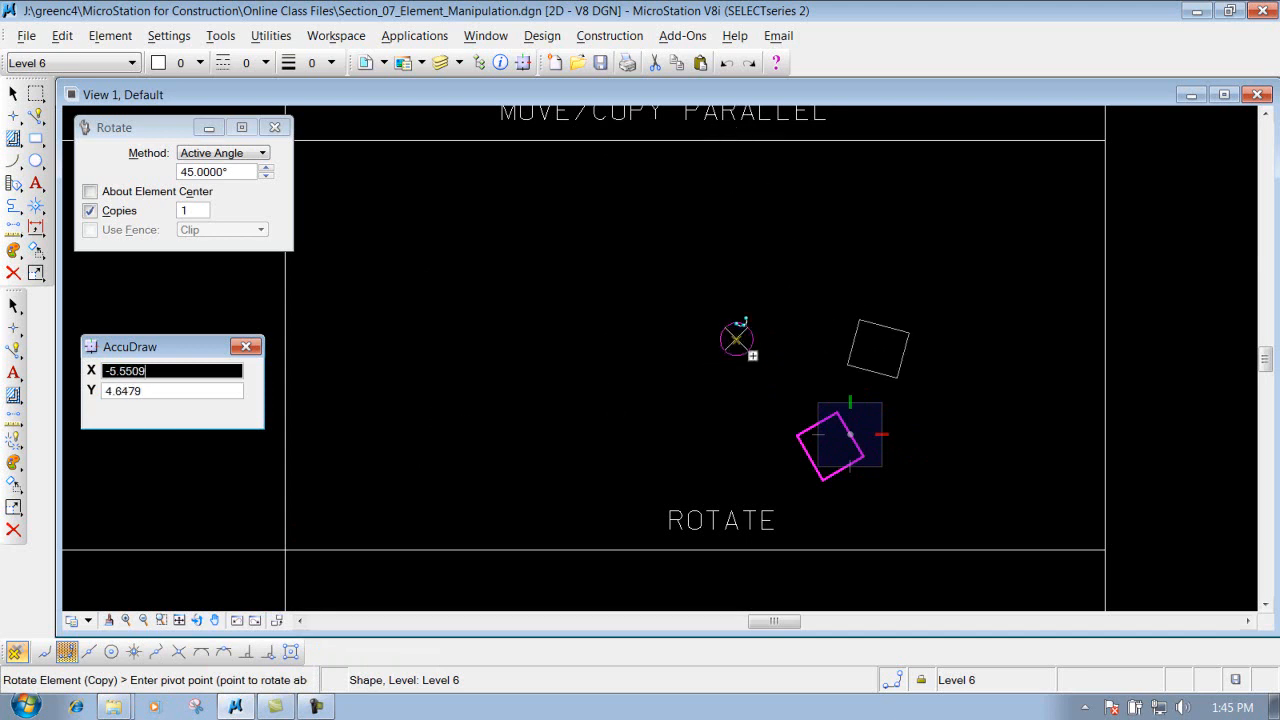
click(68, 655)
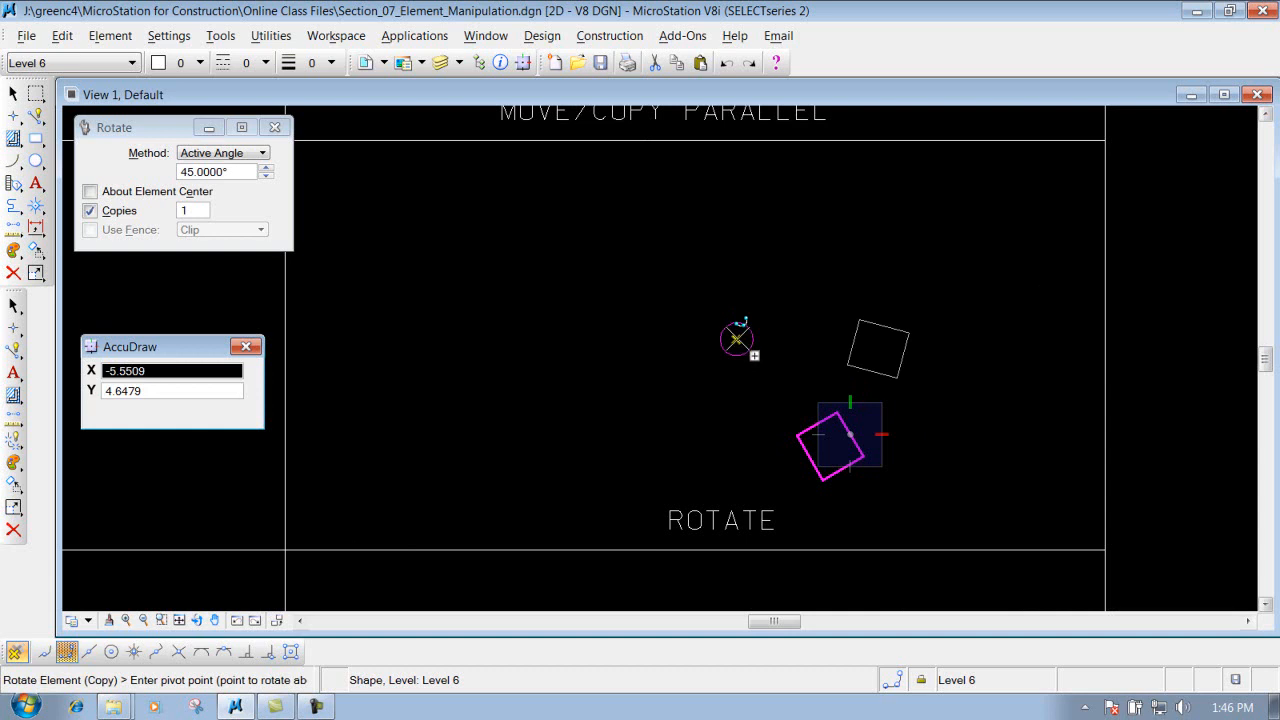
click(737, 340)
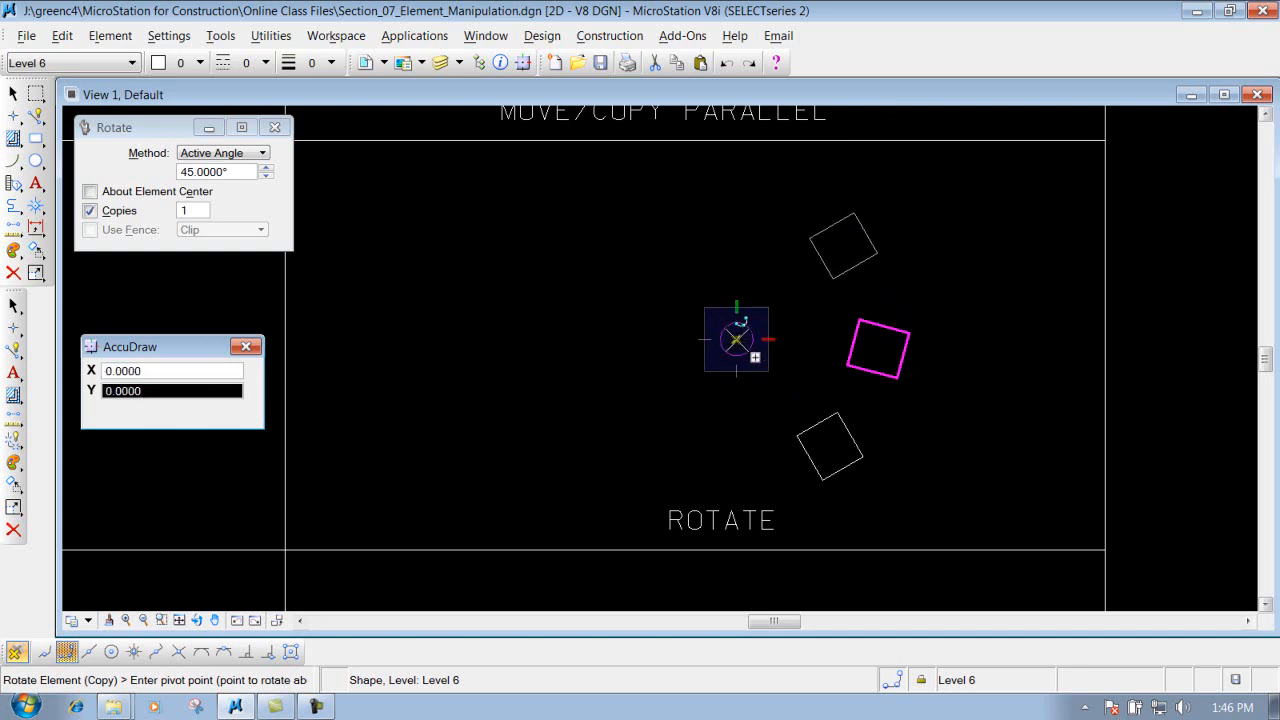
click(736, 339)
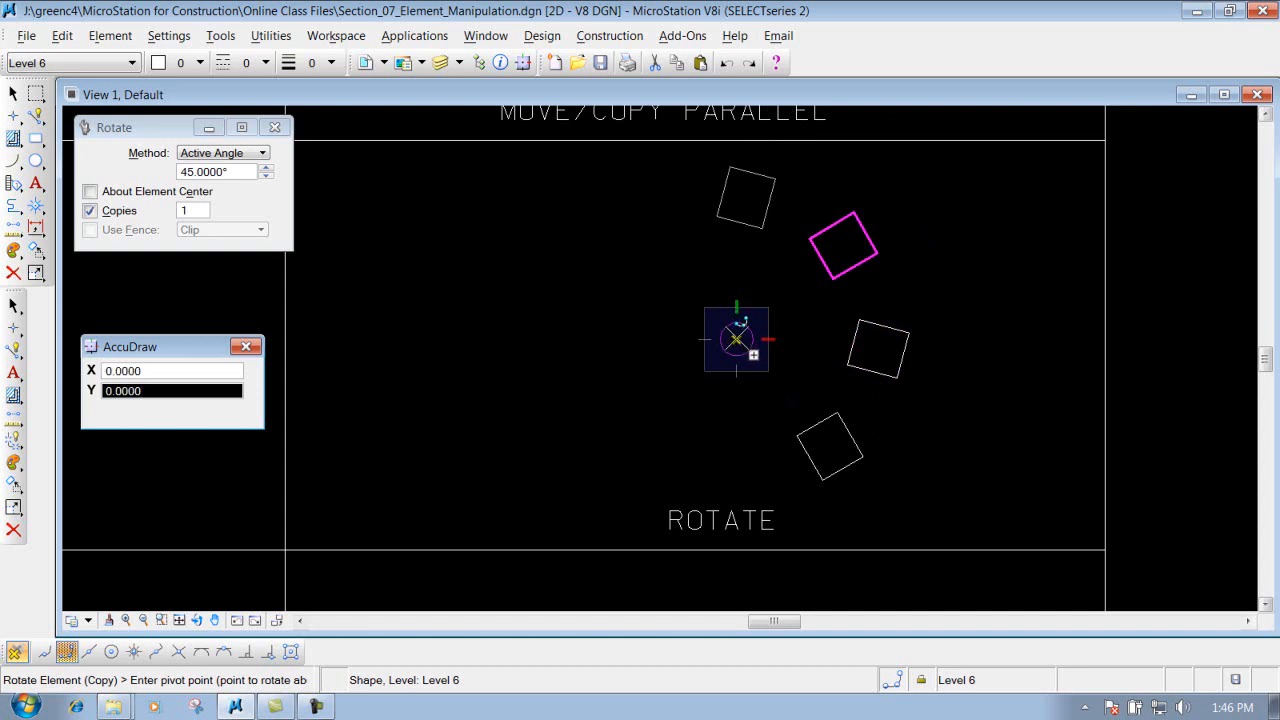
click(736, 339)
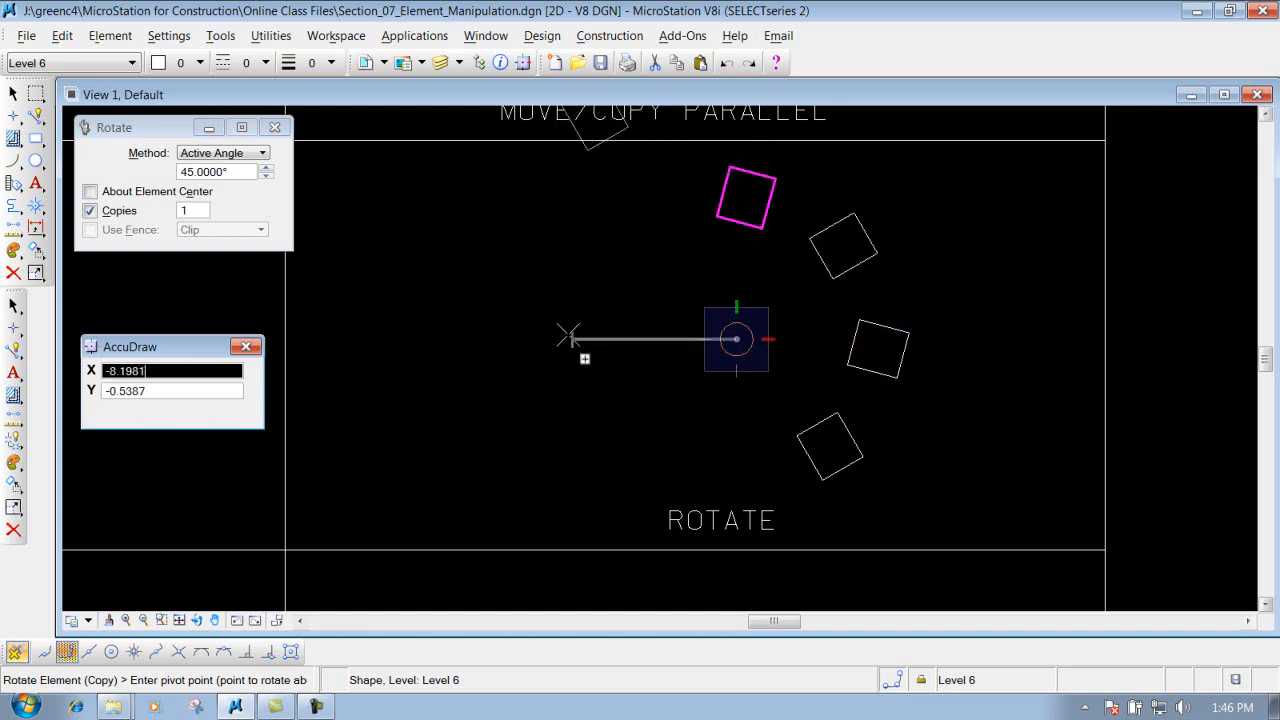
right_click(620, 307)
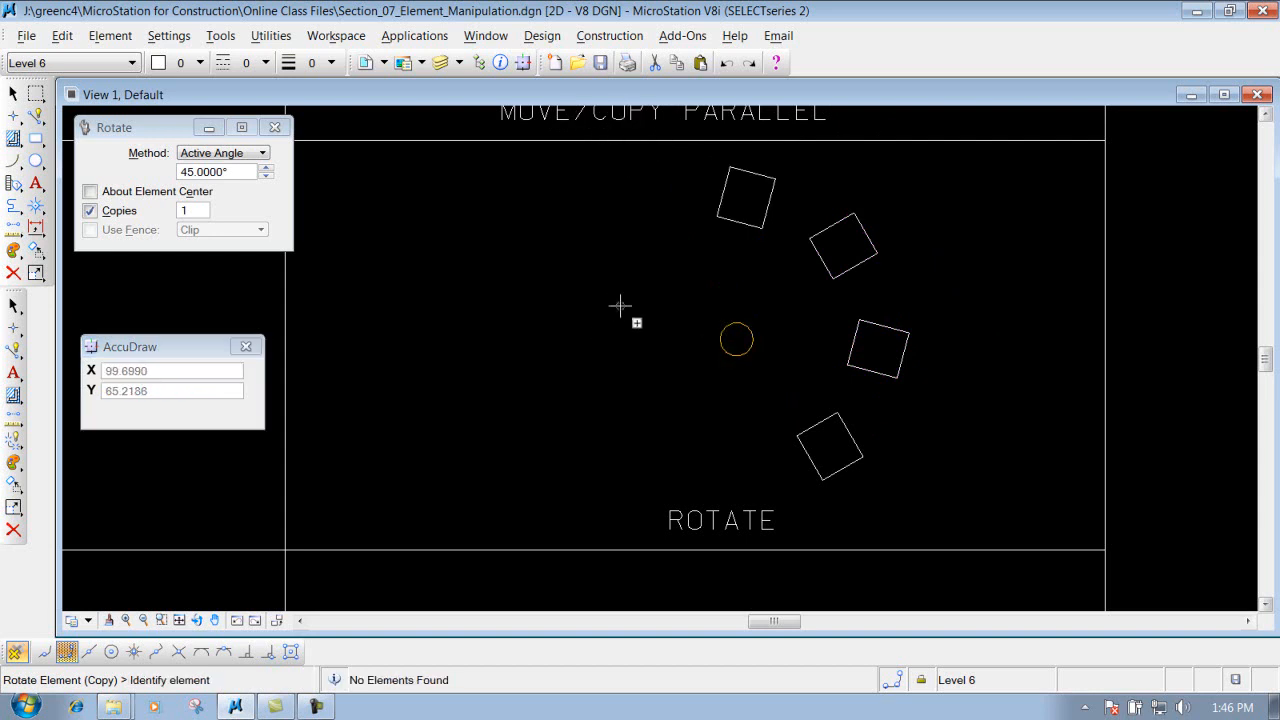
click(727, 63)
click(727, 63)
click(727, 63)
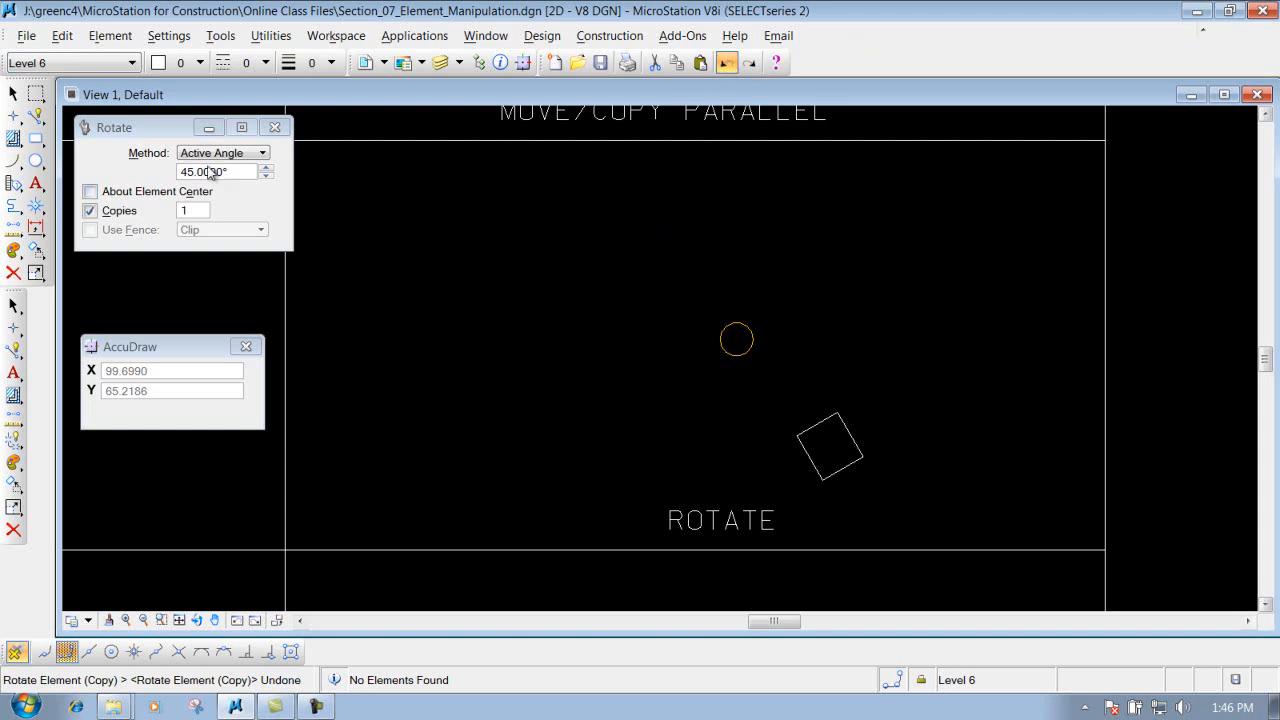
Step: Rotate a copy of the square about the circle's center by eye with the 2 Points method, and undo it
click(238, 153)
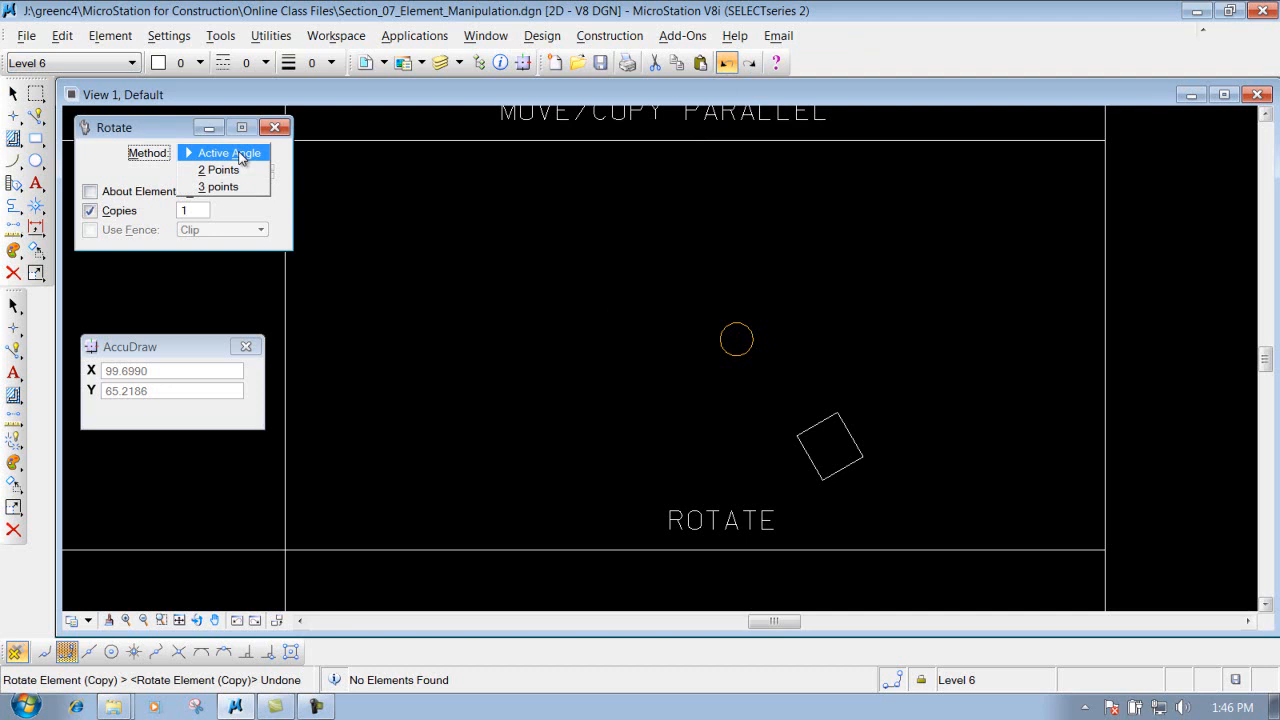
click(204, 172)
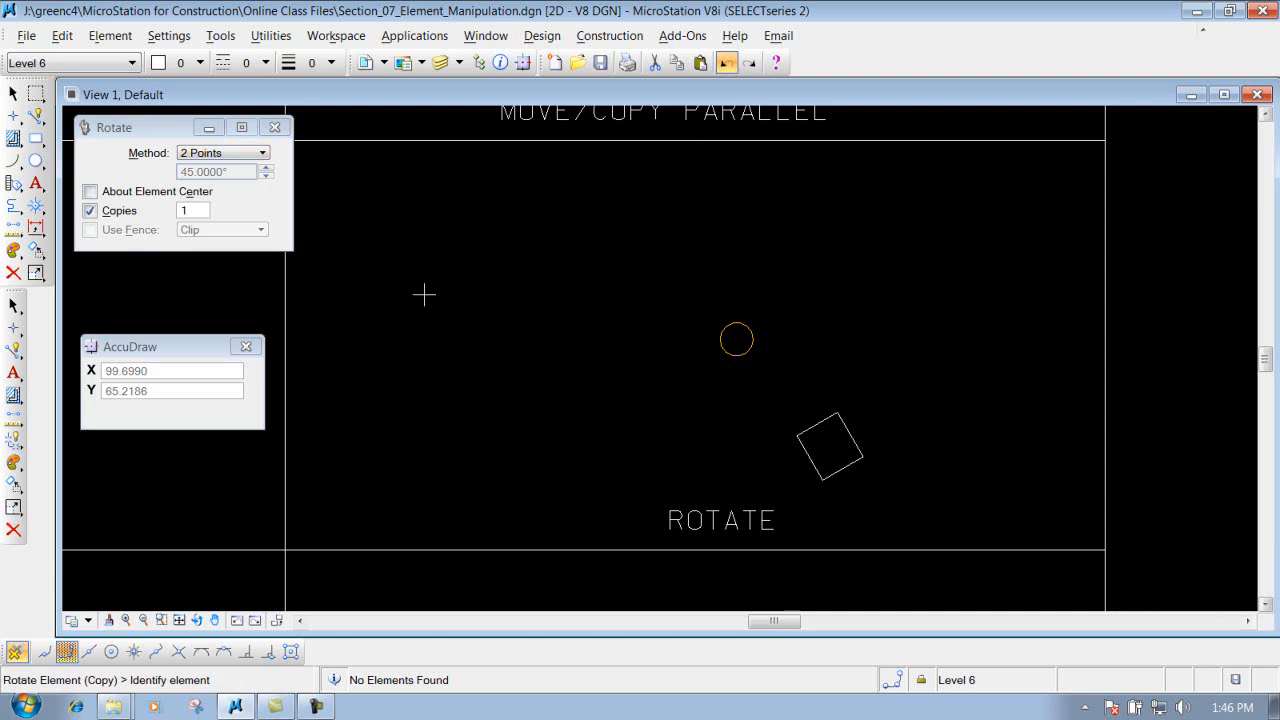
click(840, 416)
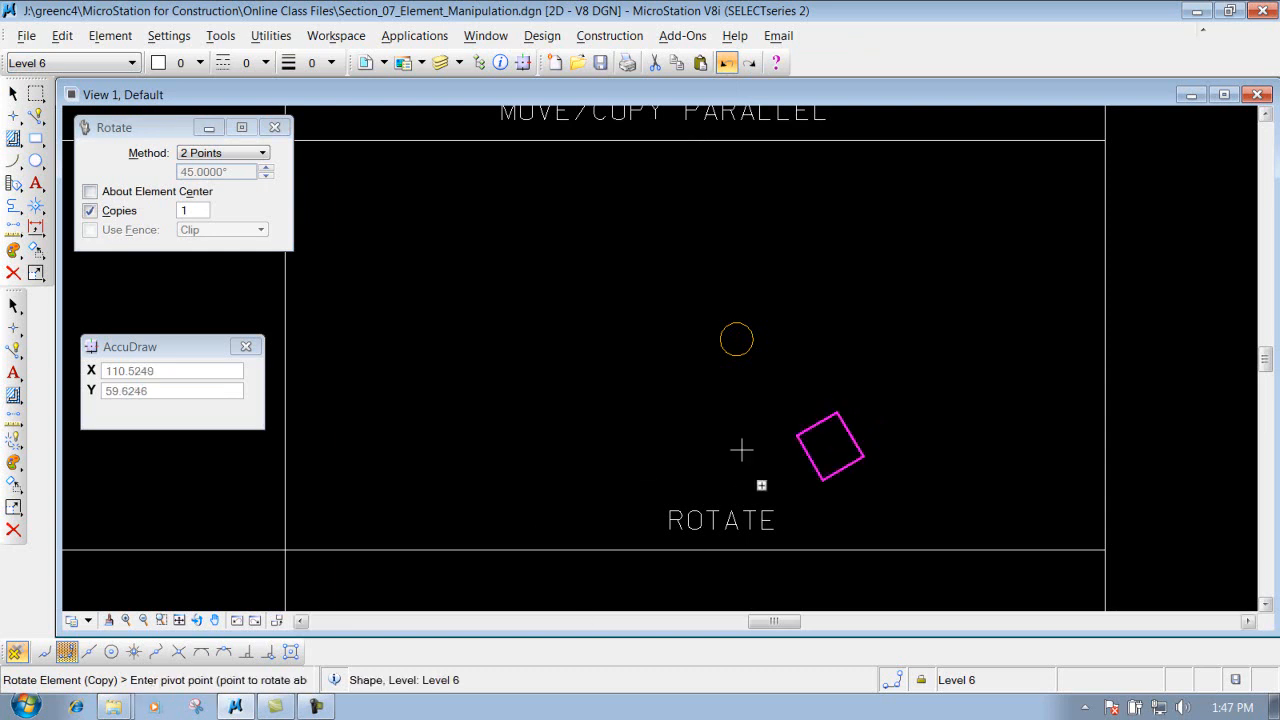
click(736, 339)
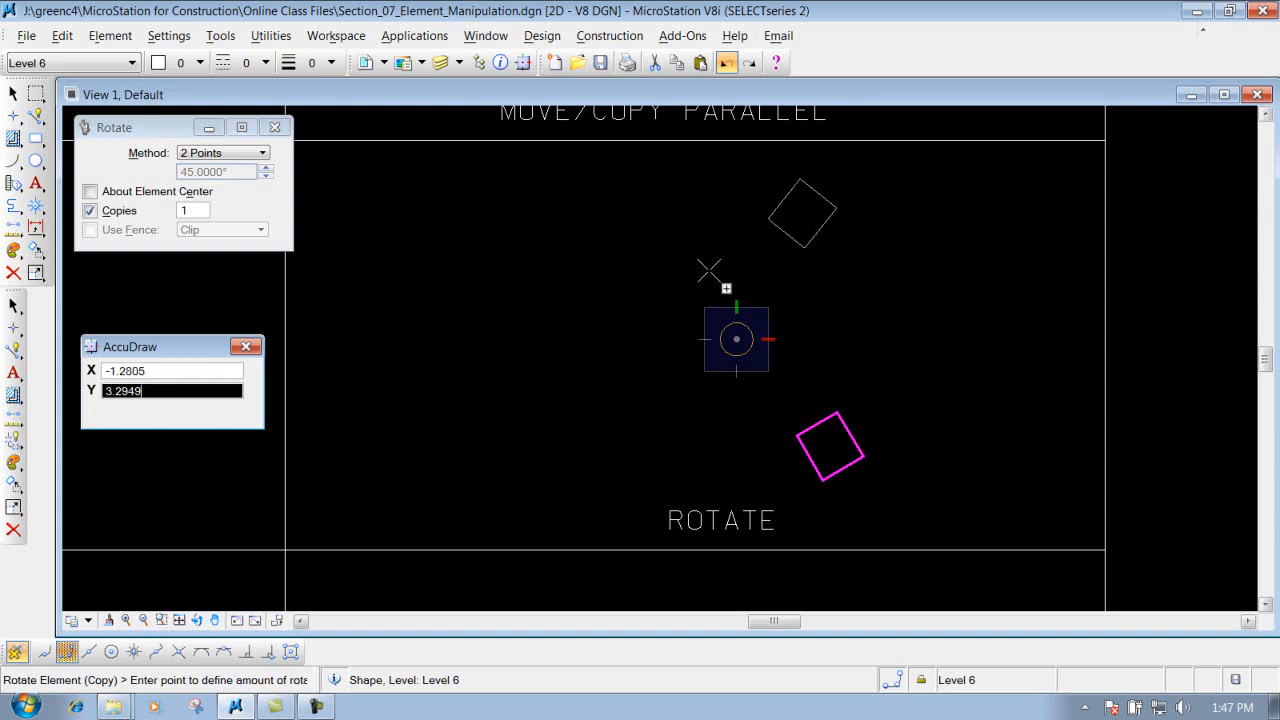
click(694, 253)
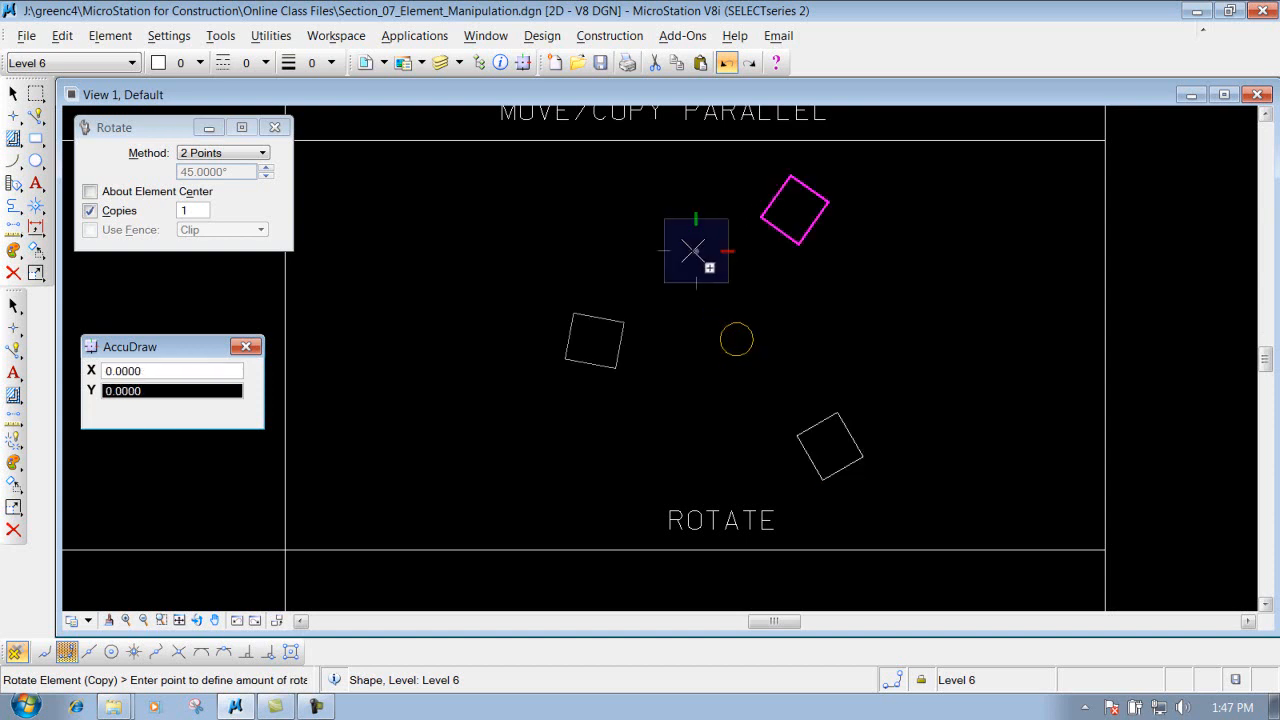
click(690, 255)
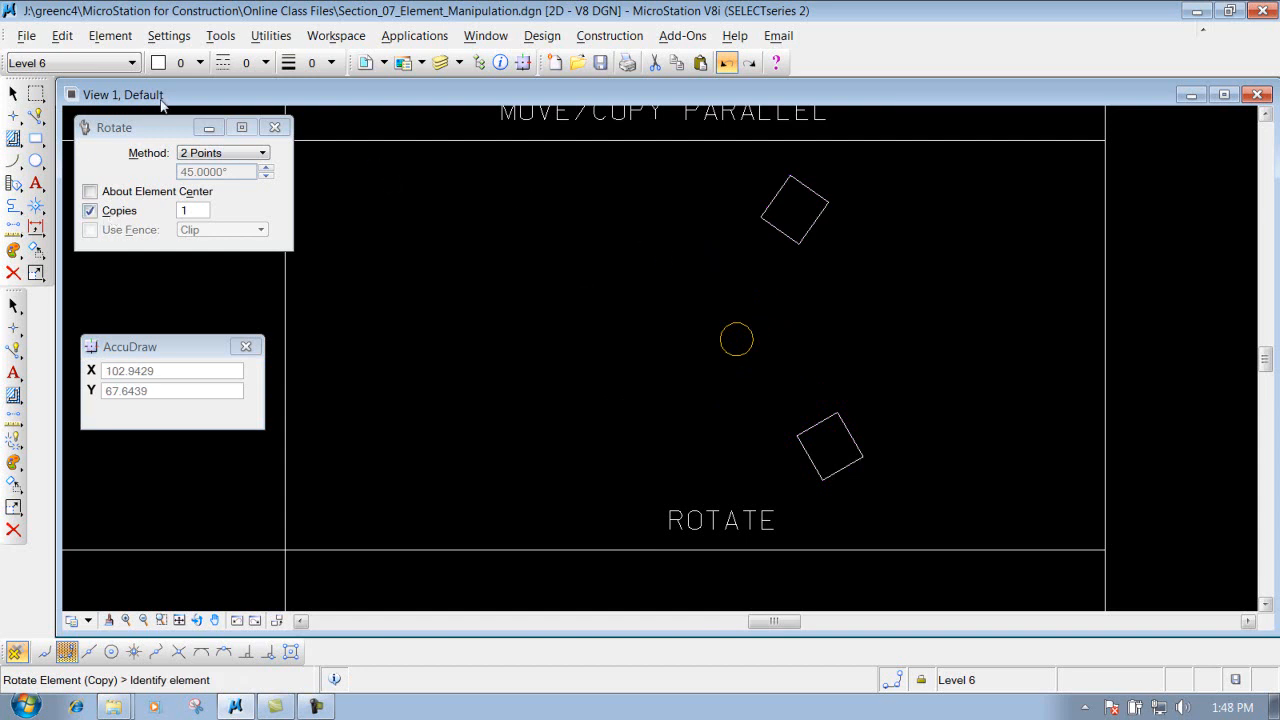
click(727, 64)
Step: Set the Rotate method to 3 points
click(36, 116)
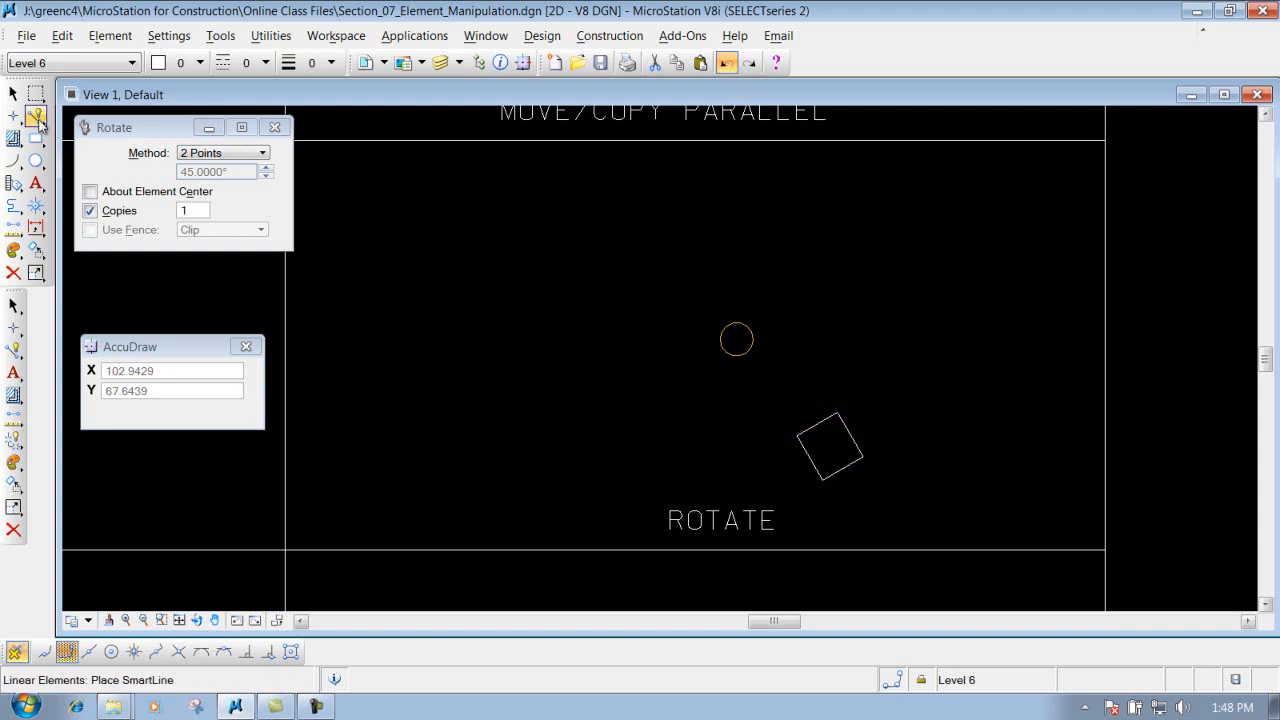
click(216, 153)
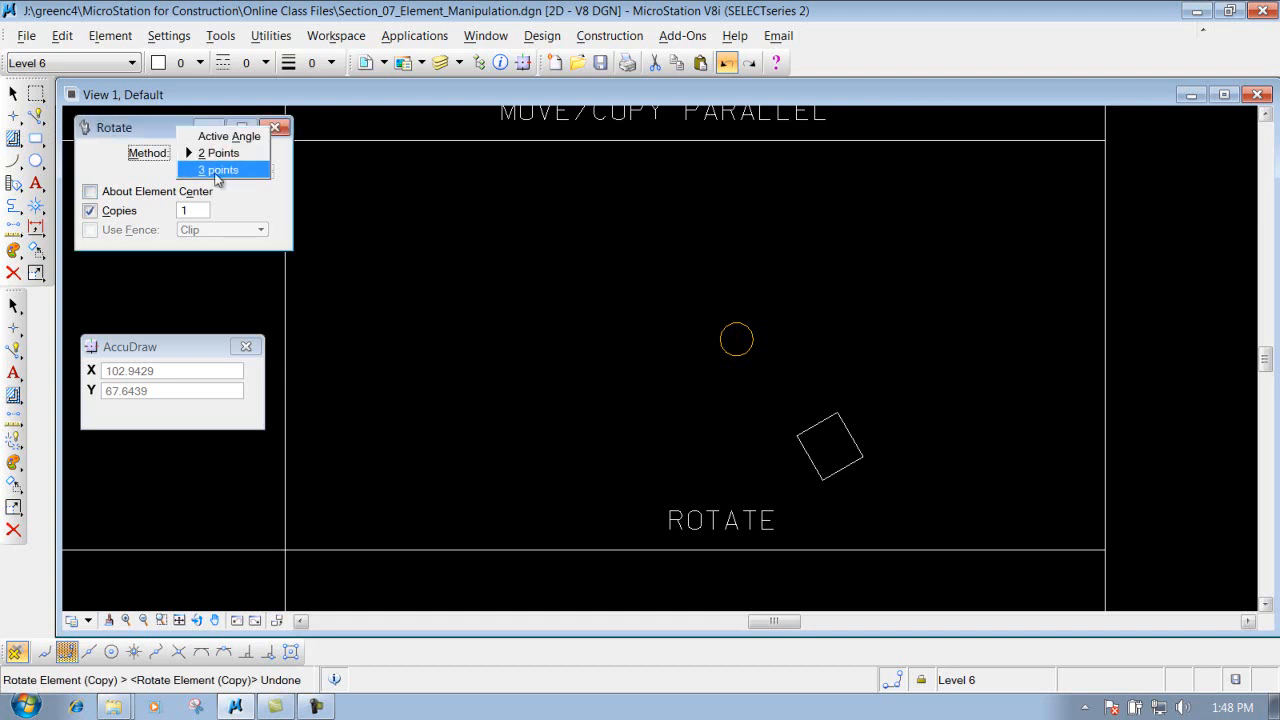
click(217, 172)
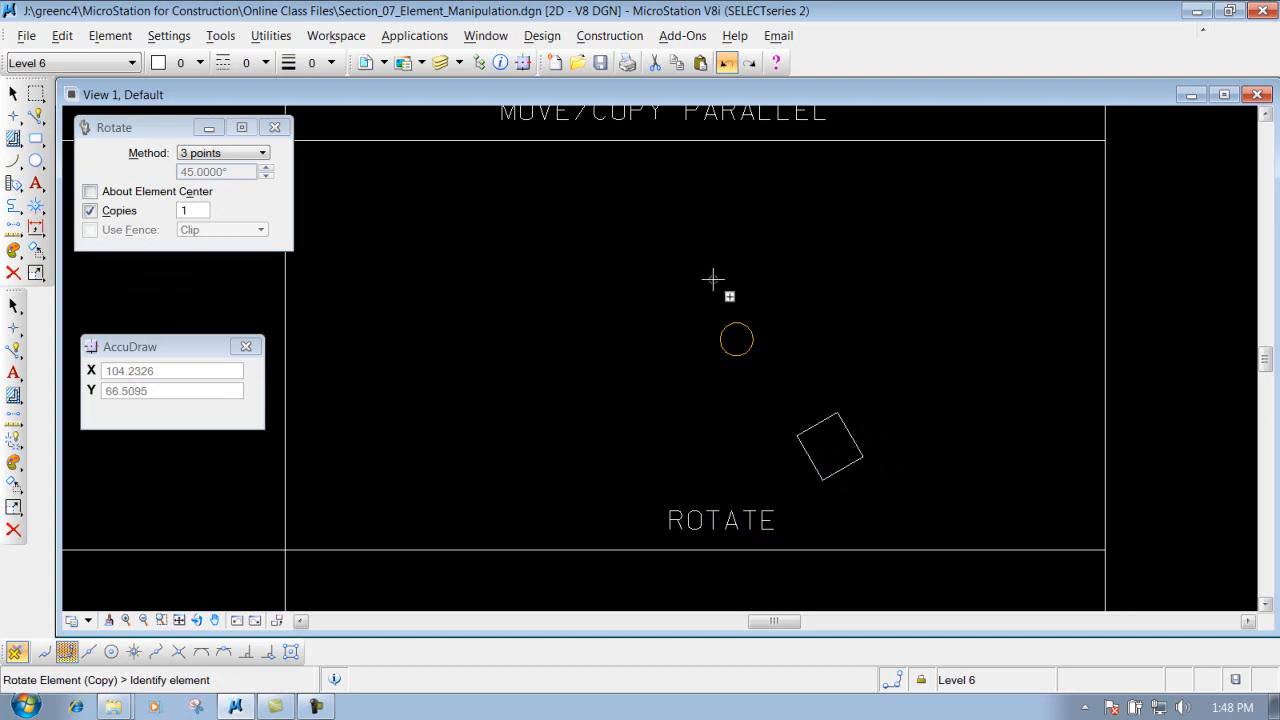
Step: Draw a SmartLine from the circle's center to the upper-right corner of the ROTATE box
click(36, 116)
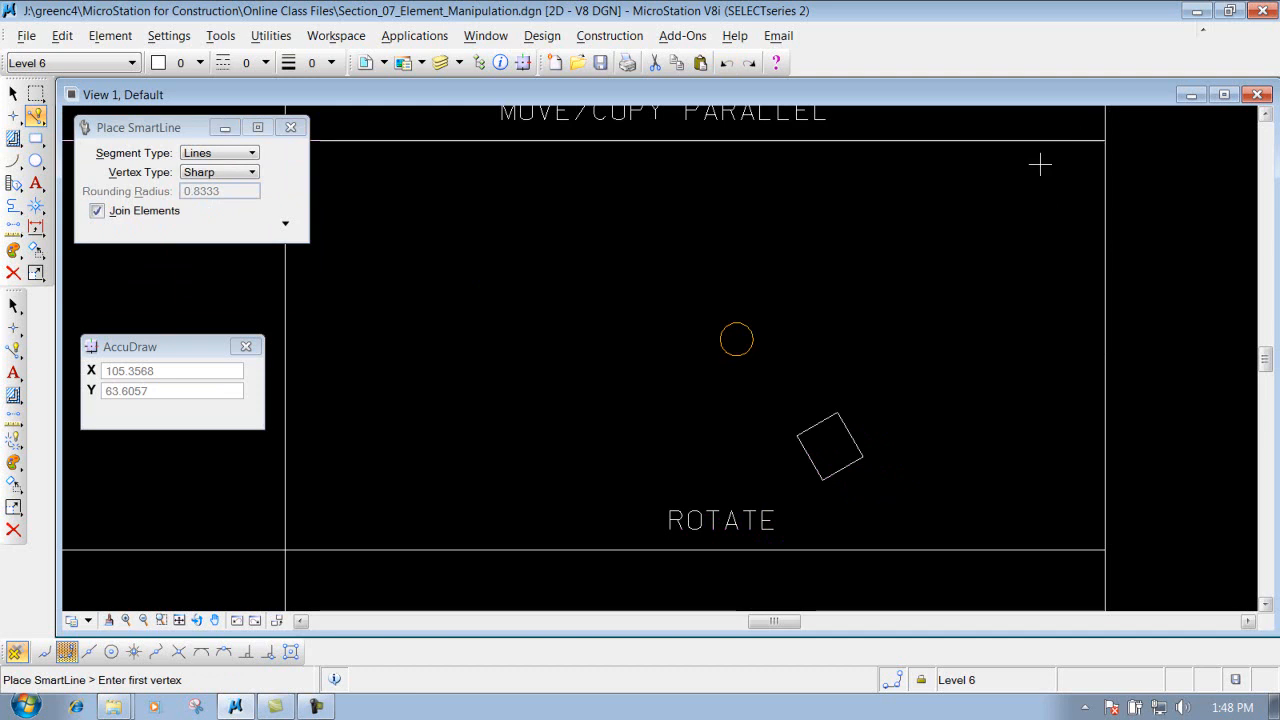
click(736, 339)
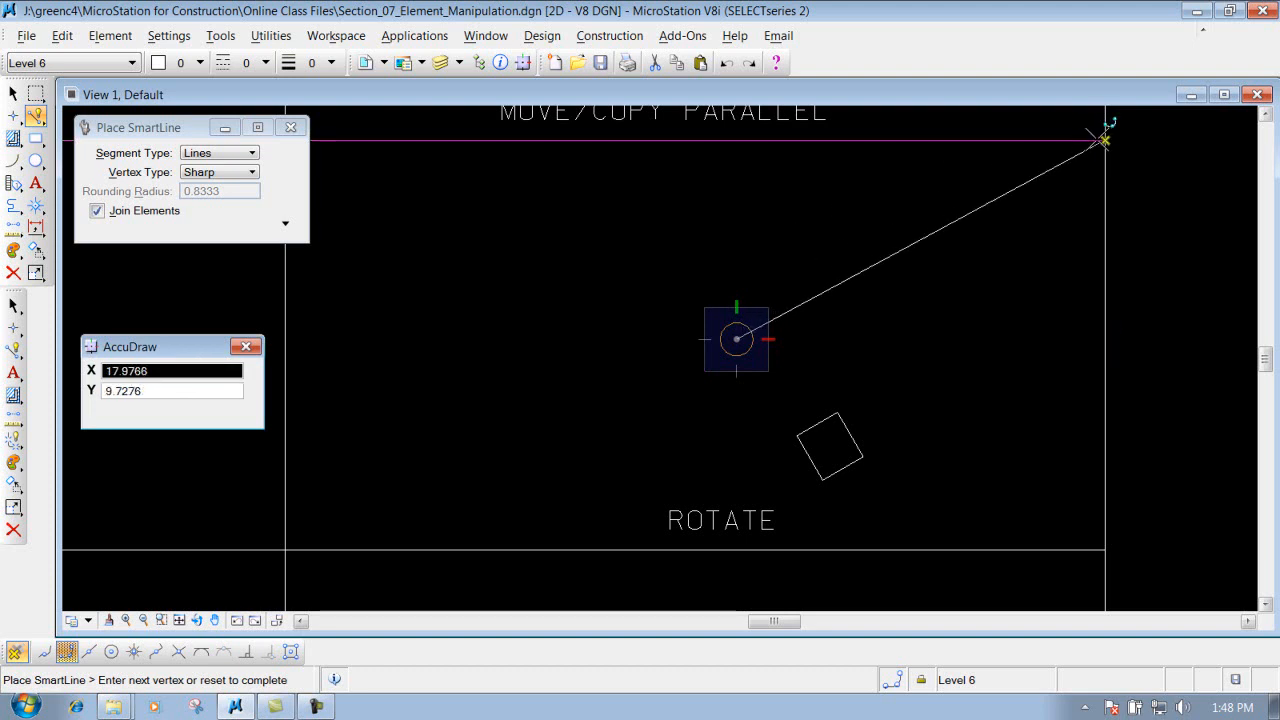
click(1104, 140)
right_click(958, 323)
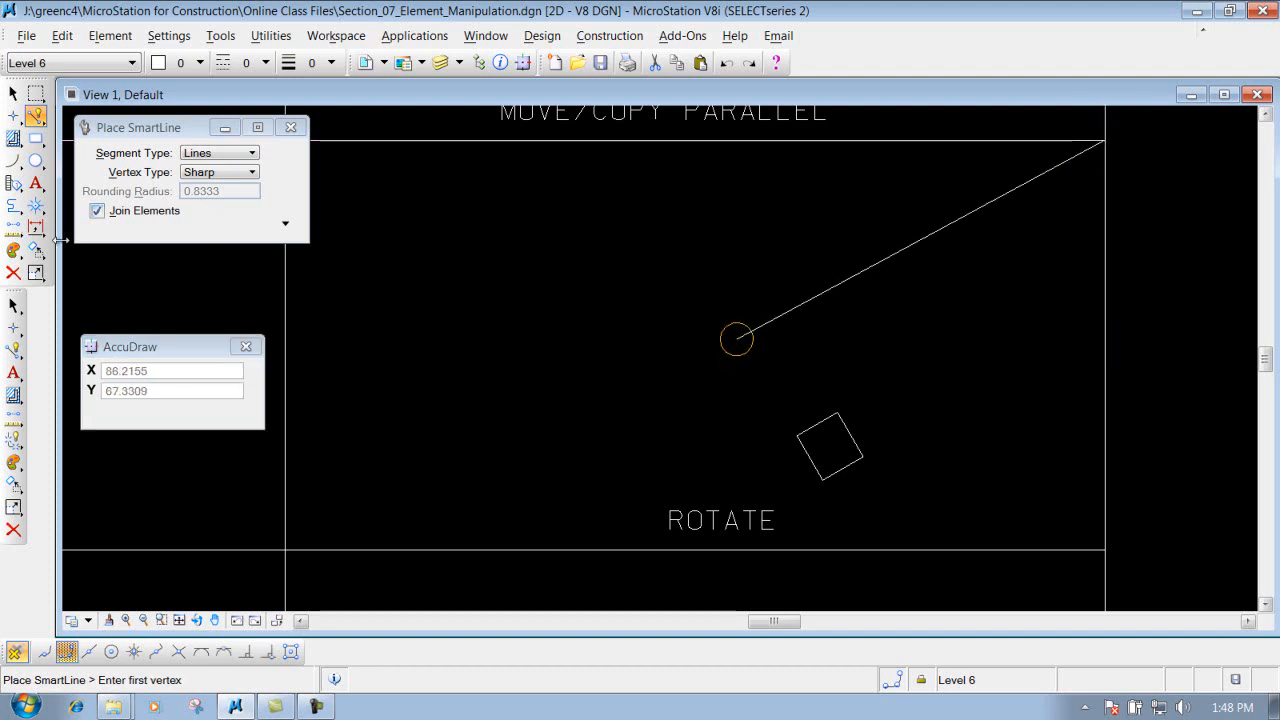
Step: Rotate a copy of the square about the circle's center with the 3 points method, aligning its upper corner with the diagonal line
click(13, 485)
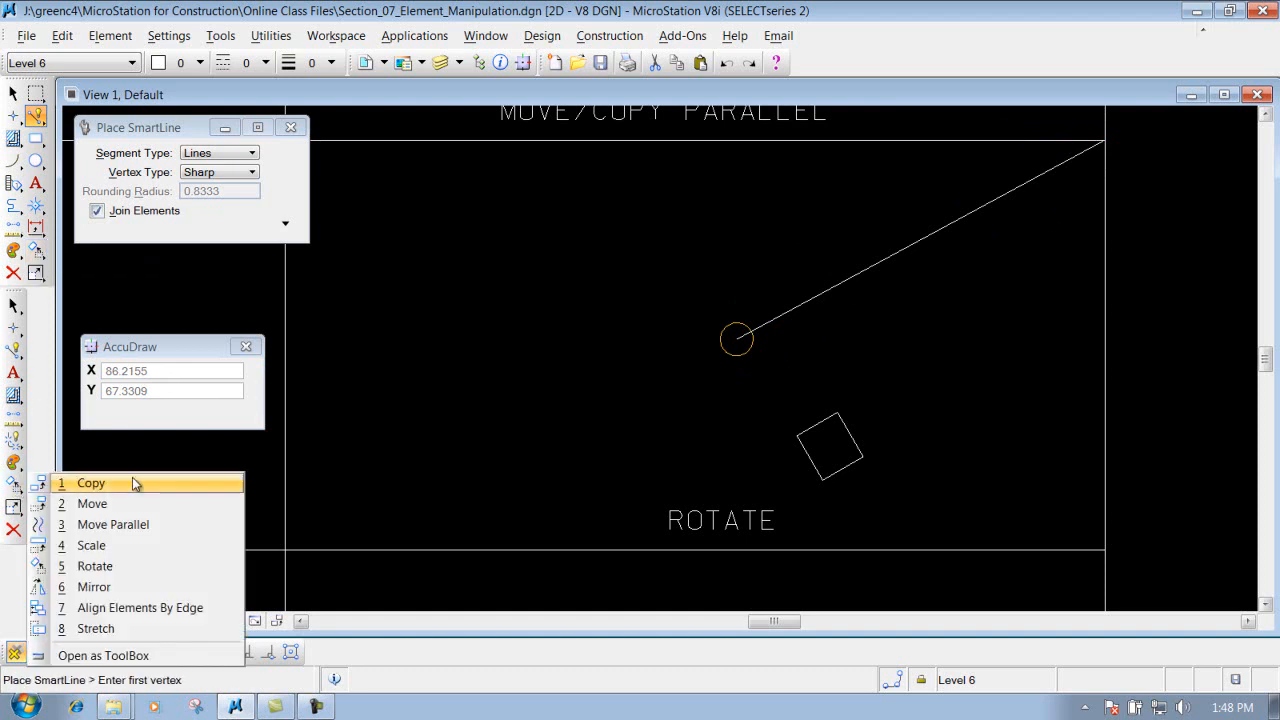
click(110, 567)
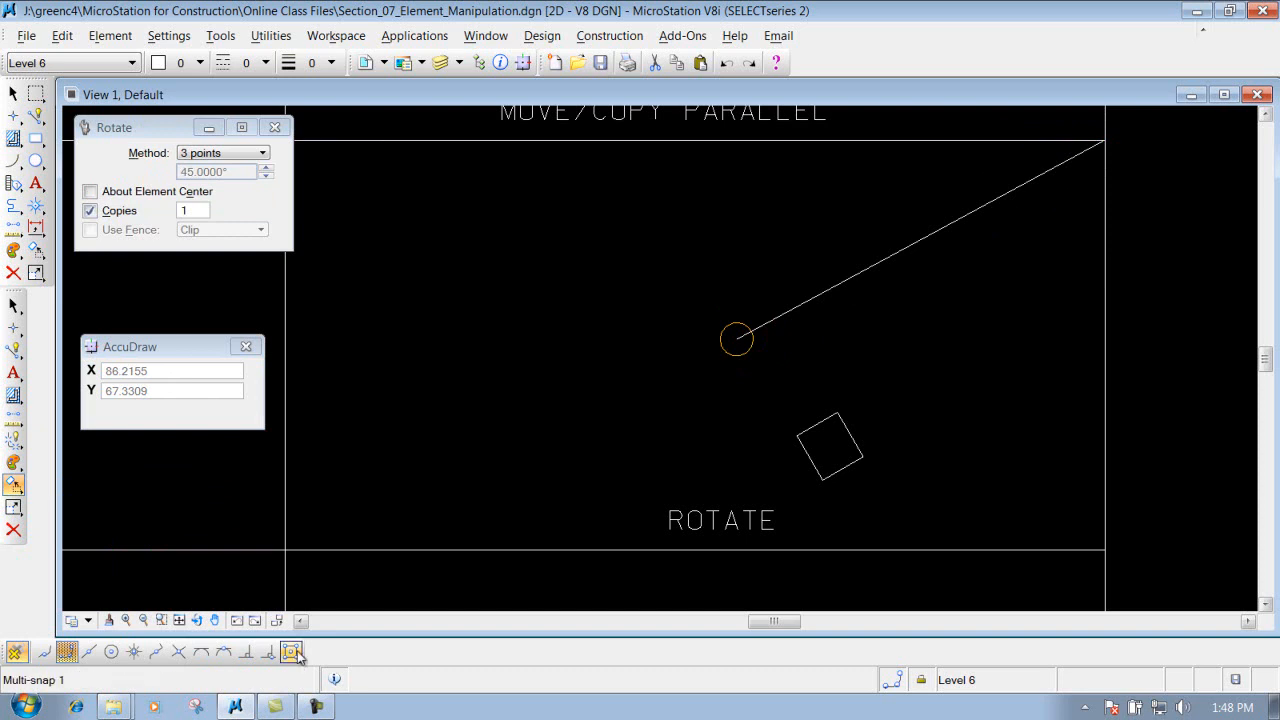
click(222, 153)
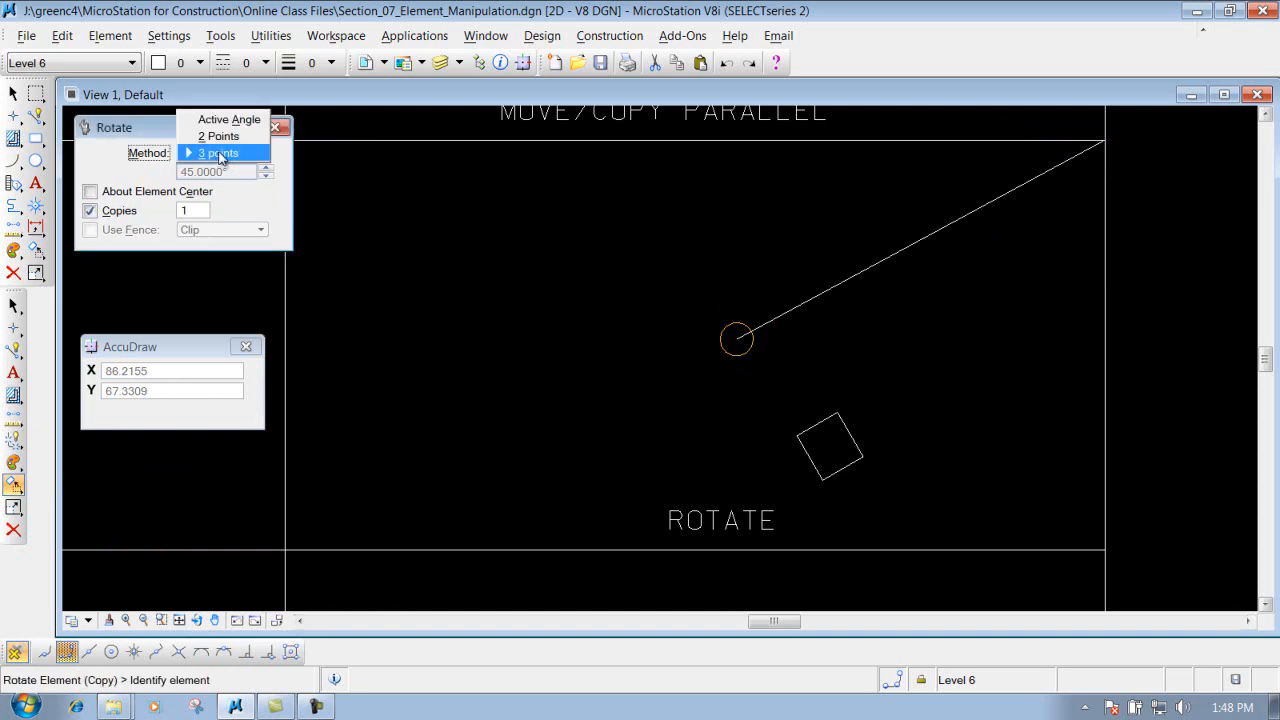
click(218, 153)
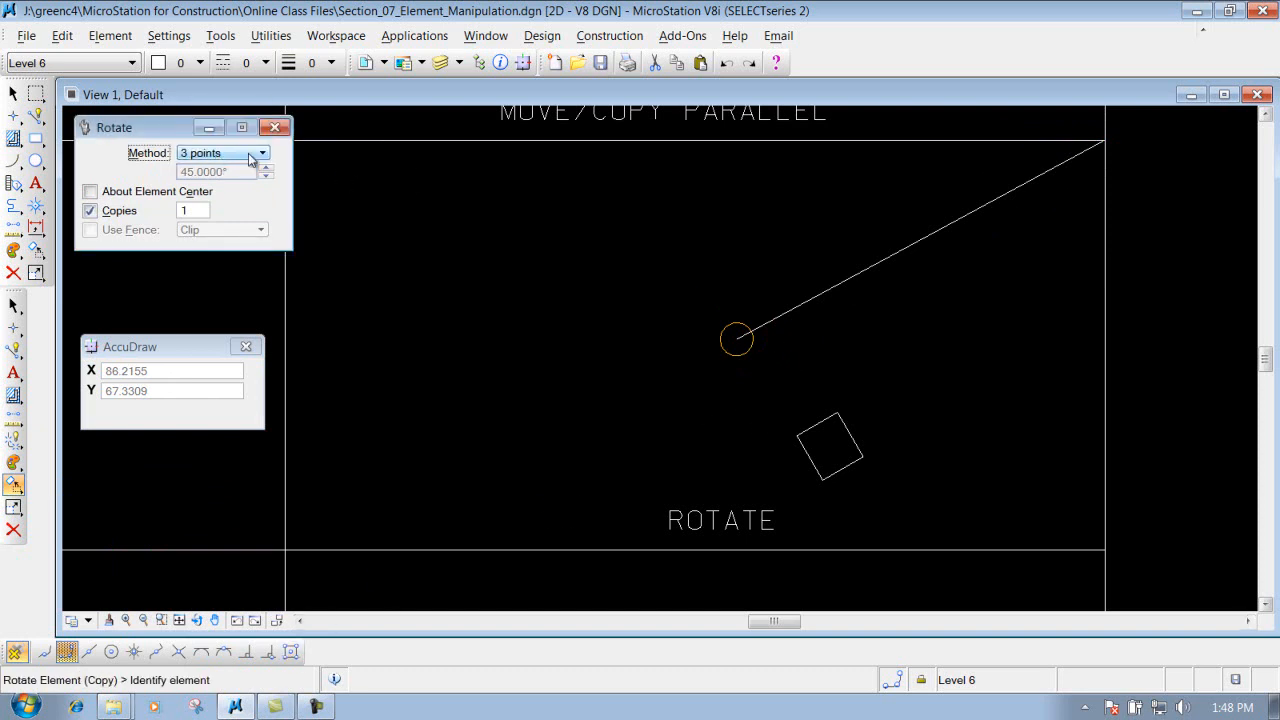
click(840, 423)
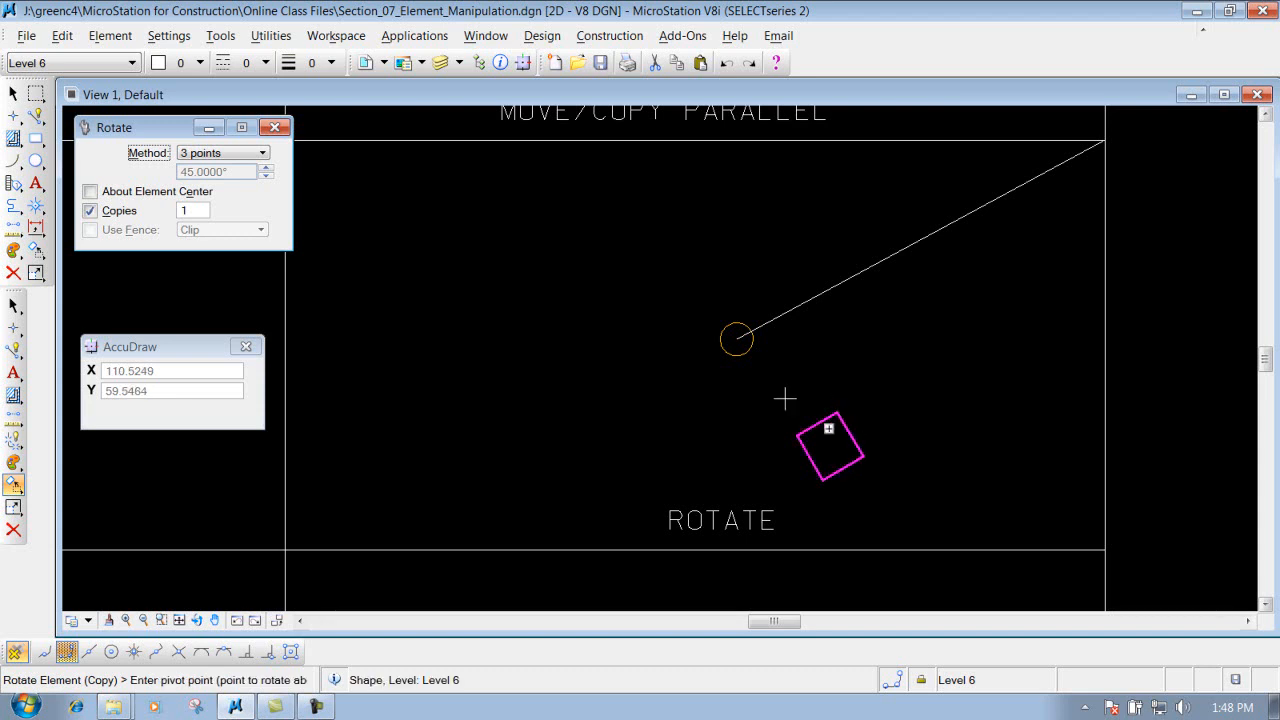
click(736, 339)
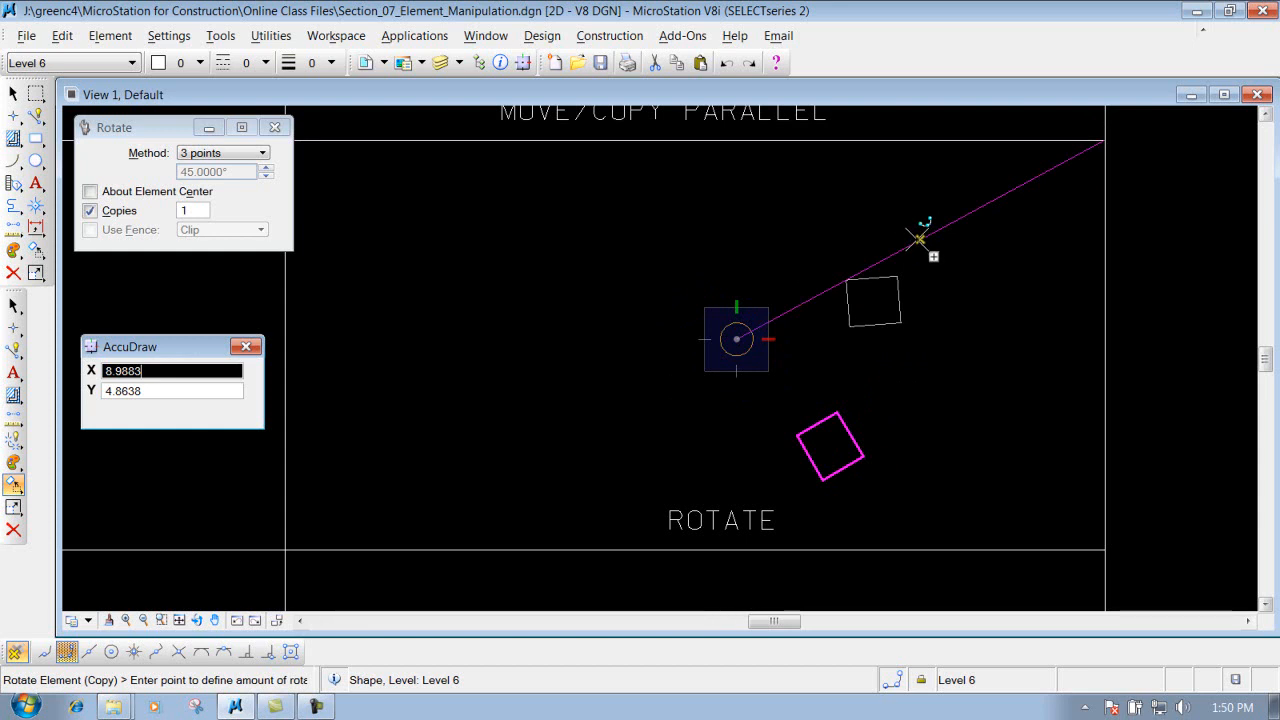
click(1104, 140)
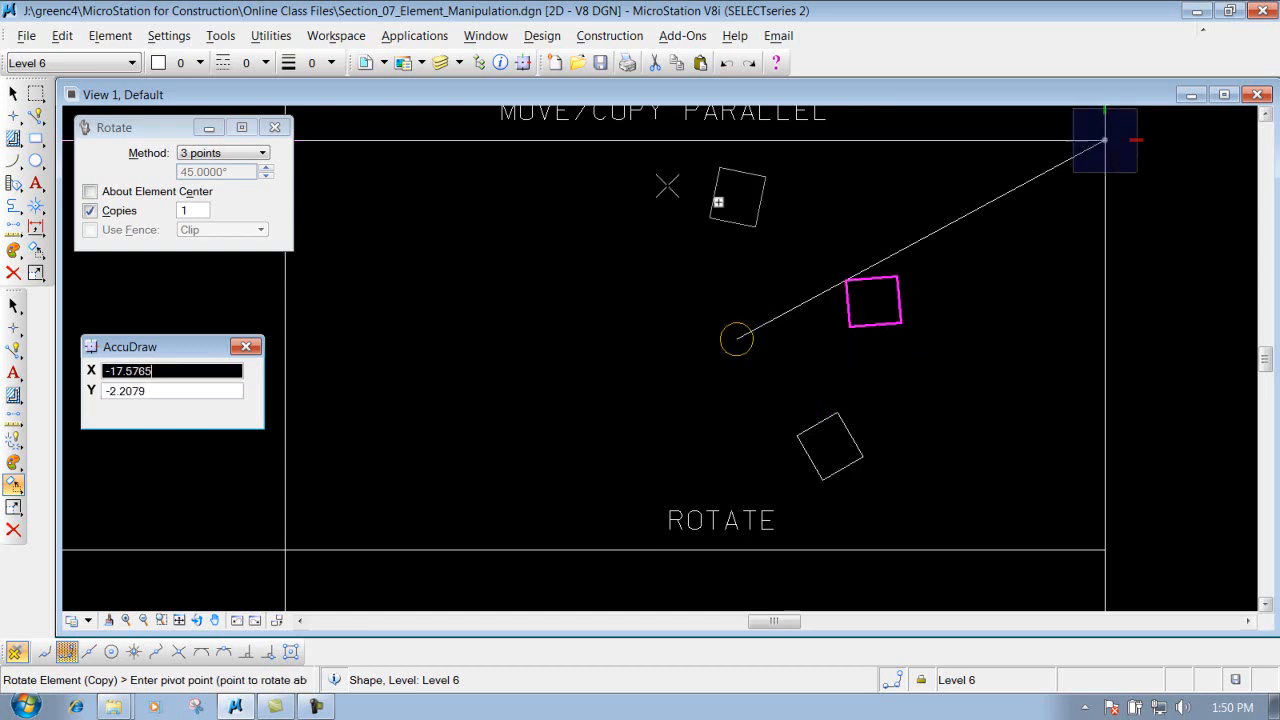
right_click(1005, 235)
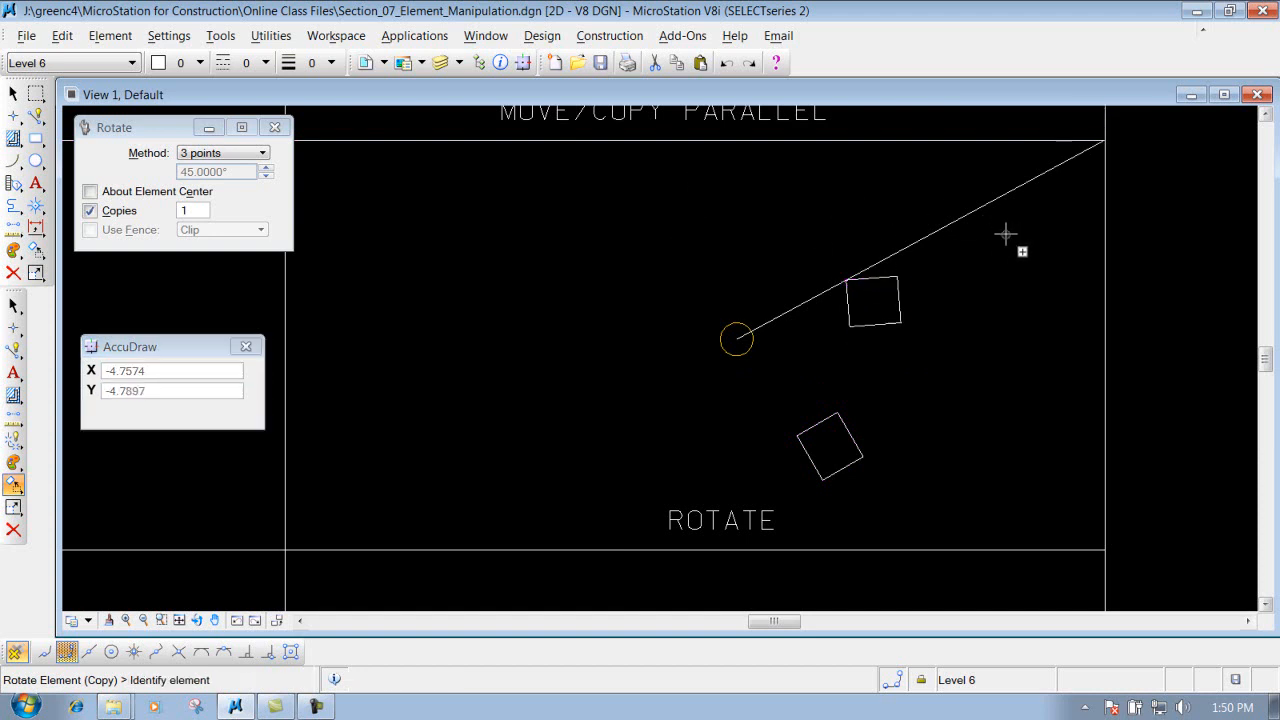